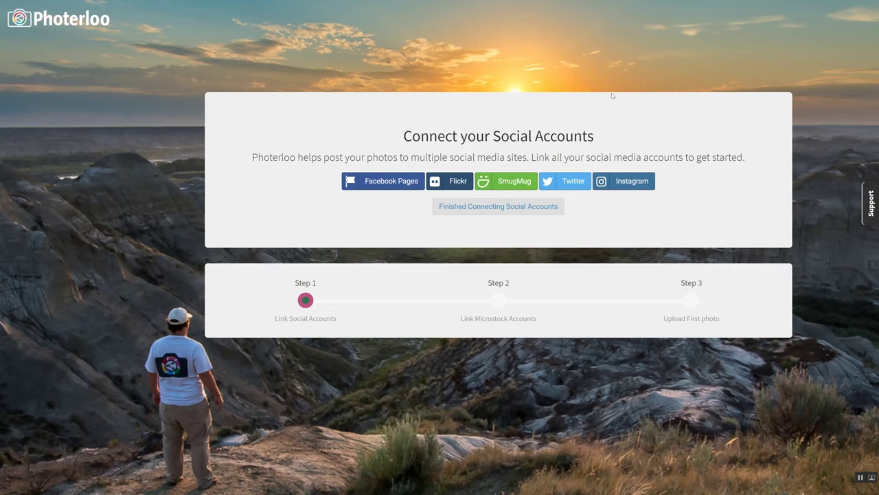
Step: Skip the social, microstock and first-photo onboarding steps to reach the Upload Photo page
click(509, 215)
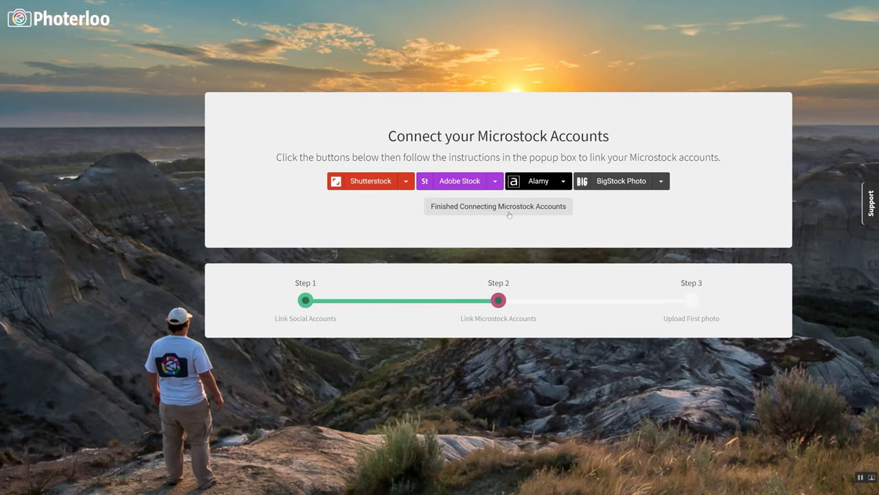
click(509, 211)
click(508, 209)
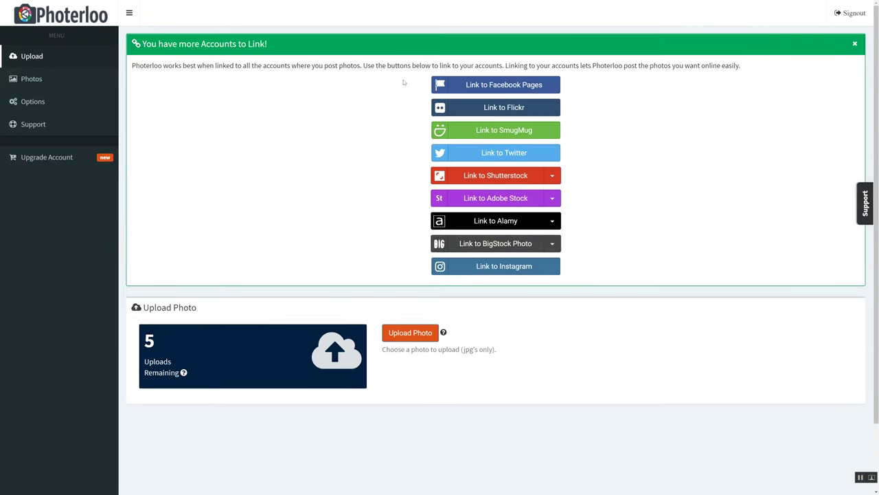
click(108, 110)
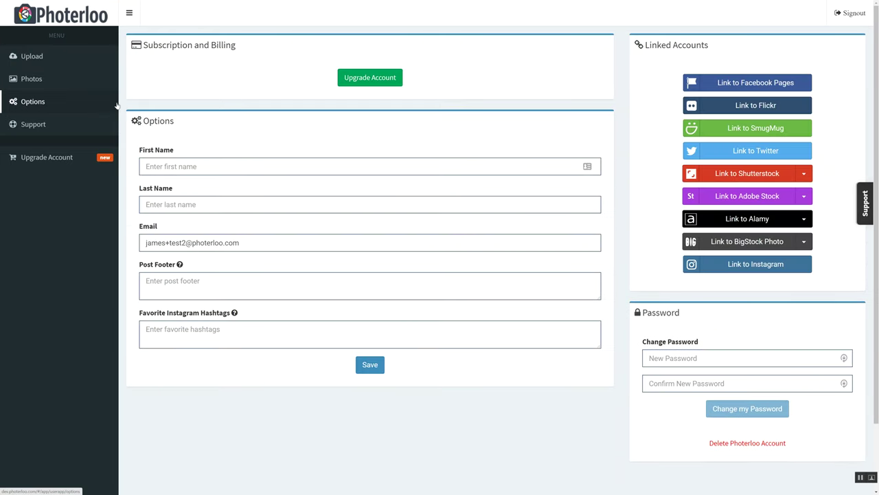
click(39, 63)
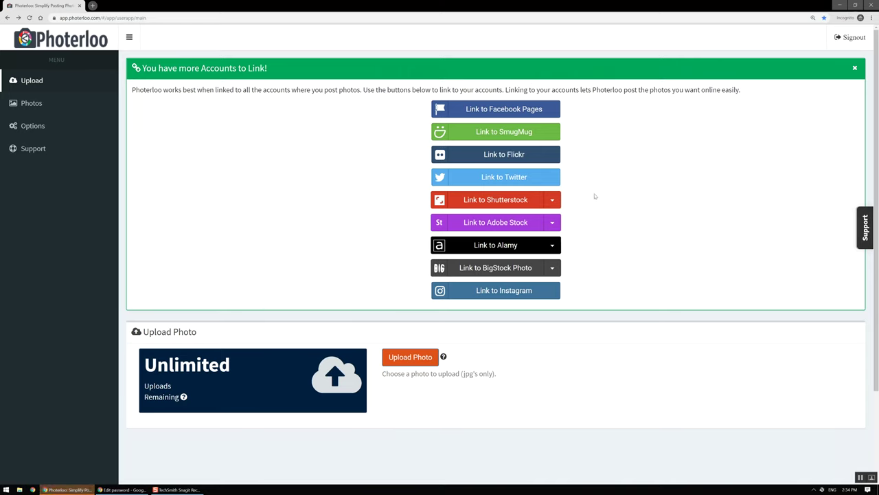
click(529, 115)
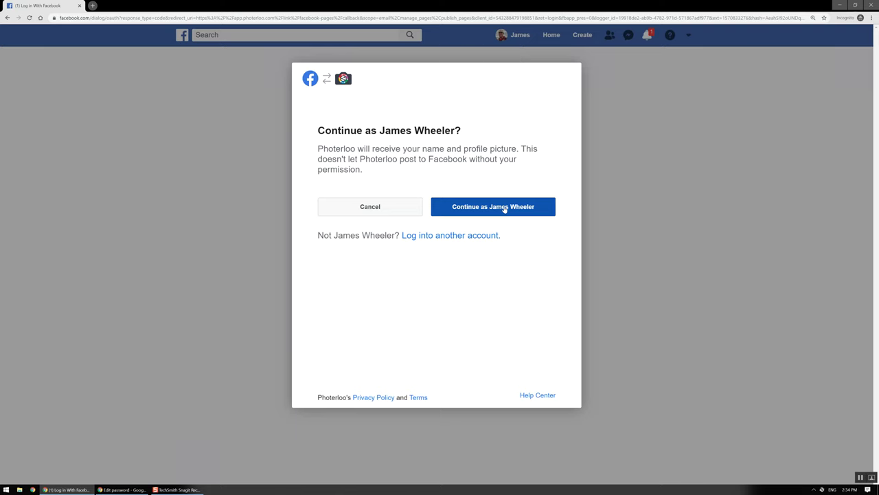
Step: Continue as the signed-in Facebook user, select the photos Page, and grant Photerloo its permissions
click(505, 209)
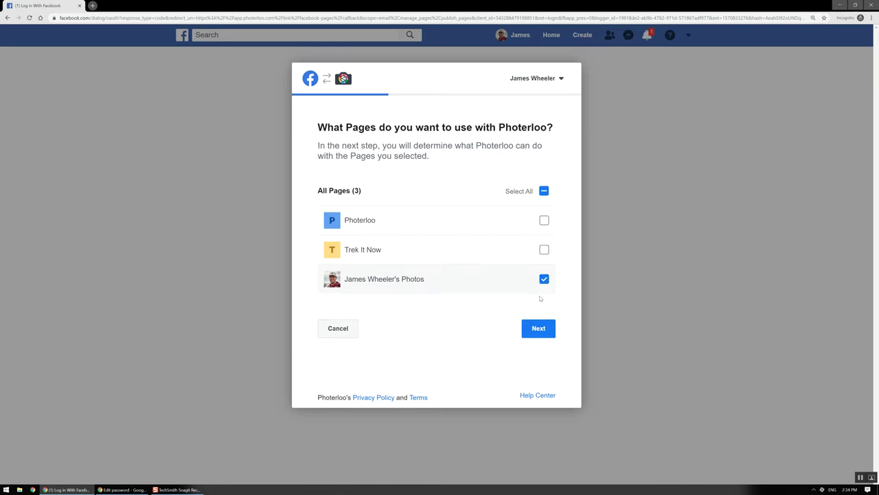
click(537, 334)
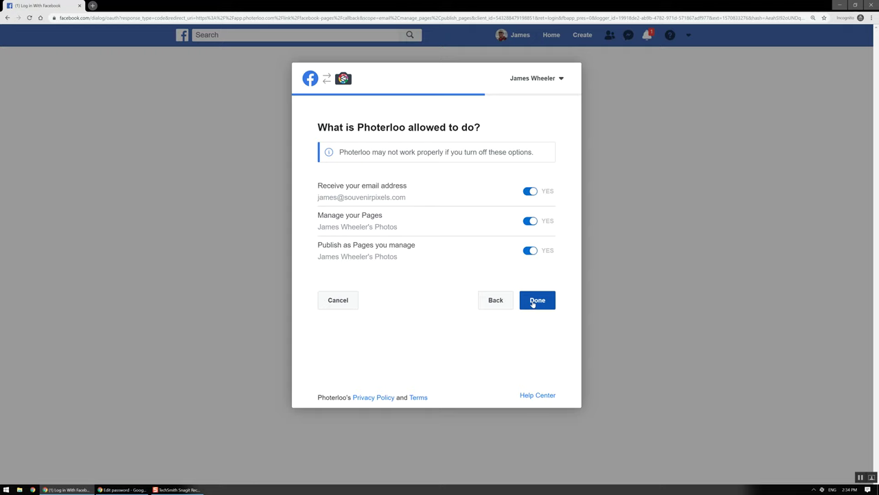
click(534, 303)
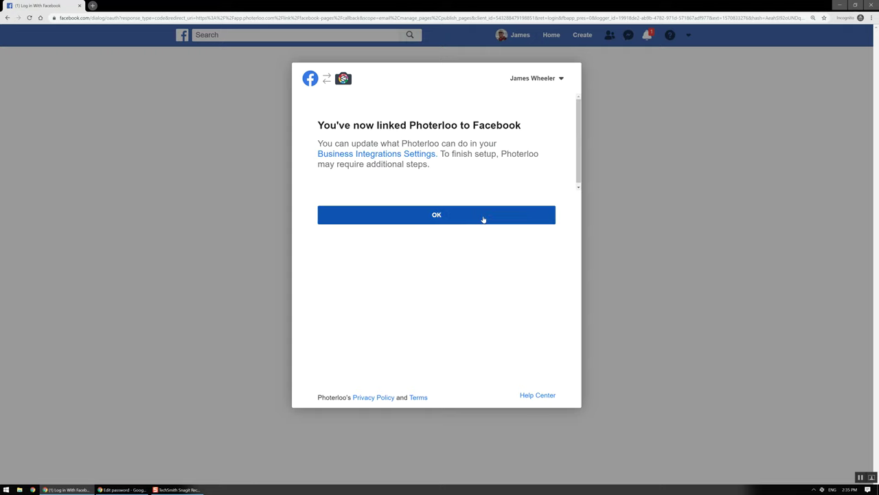
click(483, 218)
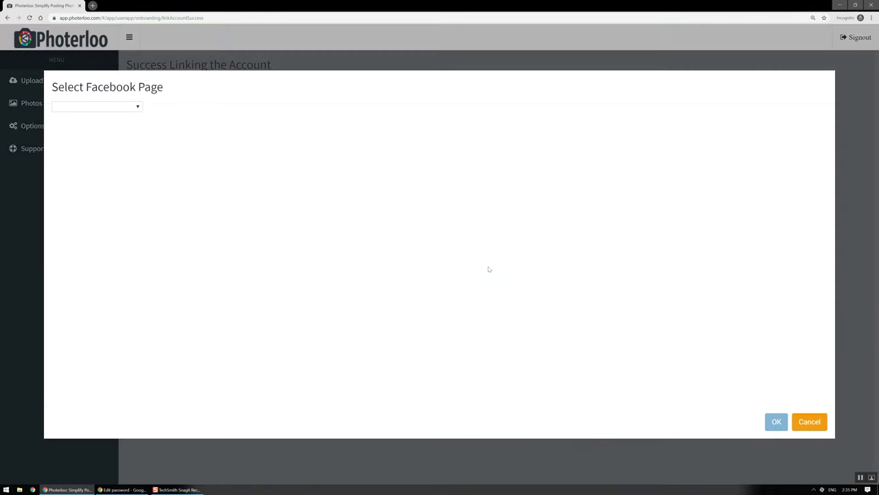
Step: Choose the photos Page as the Facebook posting page, then begin linking SmugMug
click(125, 108)
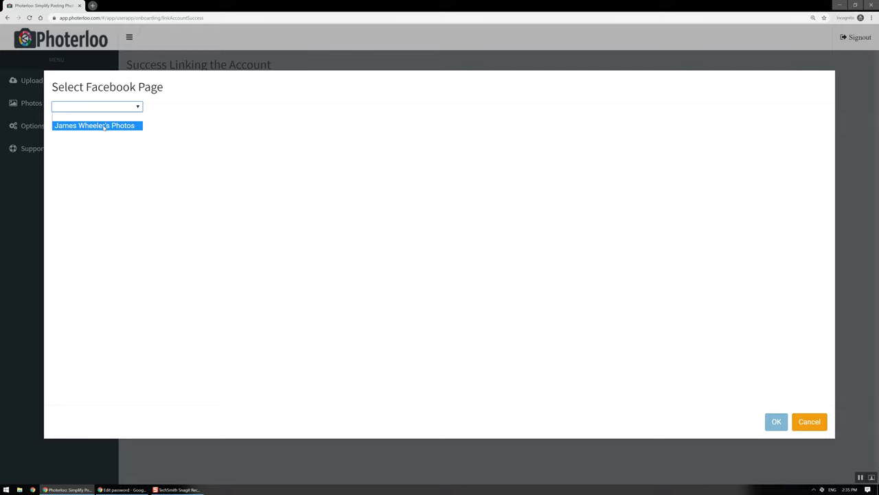
click(104, 126)
click(776, 421)
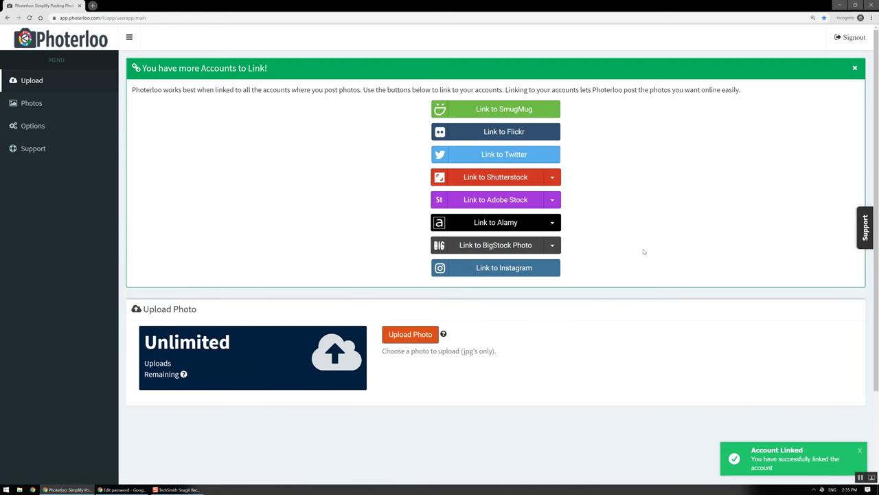
click(512, 111)
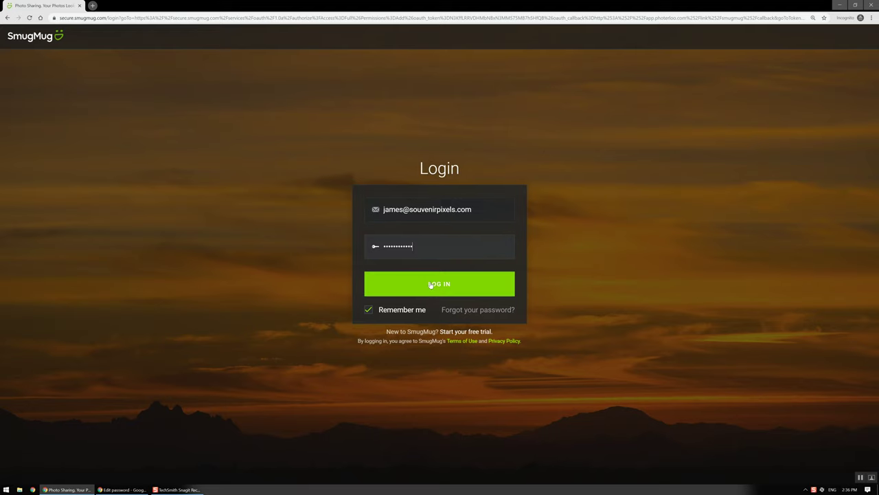
Step: Log in on the SmugMug page to authorize Photerloo
click(431, 284)
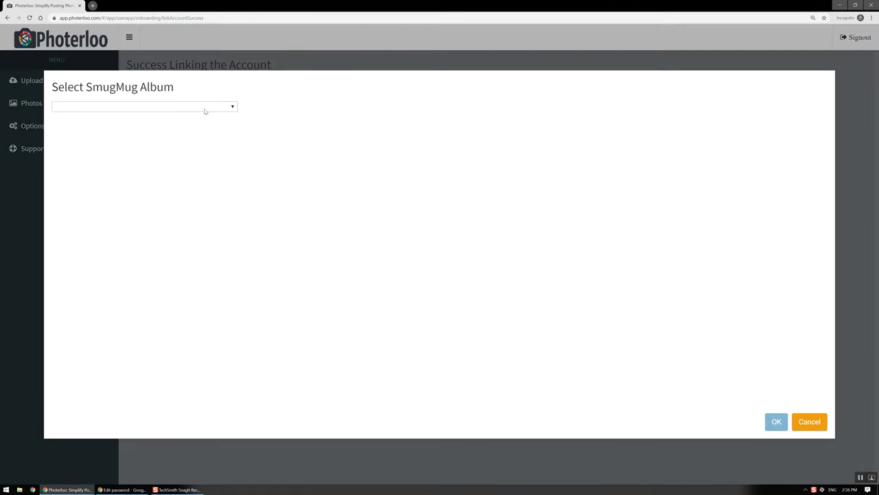
Step: Choose Photo-blog from the SmugMug album list and confirm it
click(204, 109)
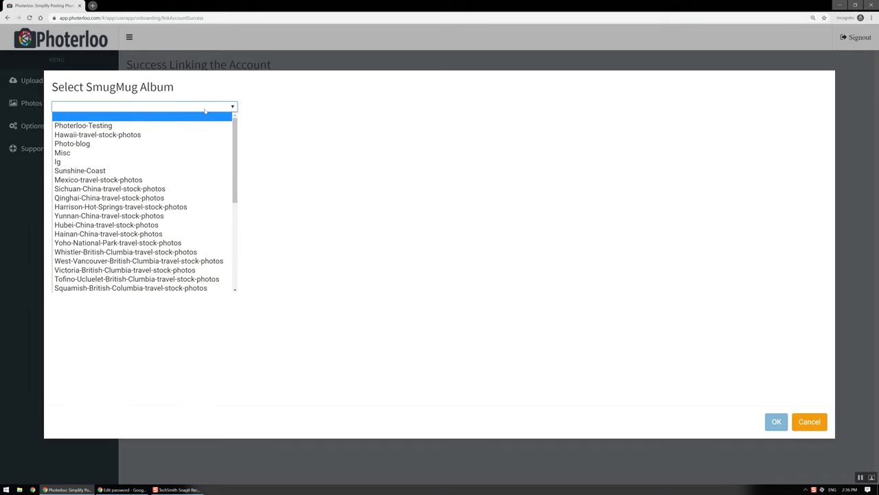
click(182, 145)
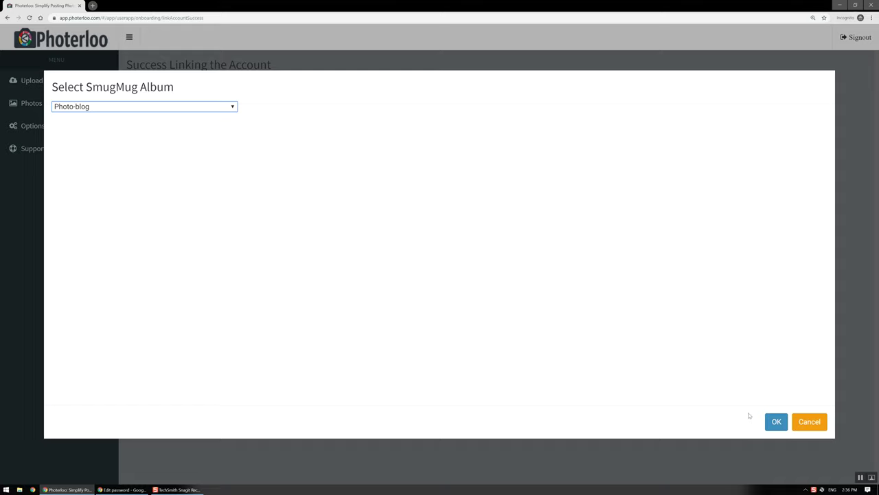
click(776, 421)
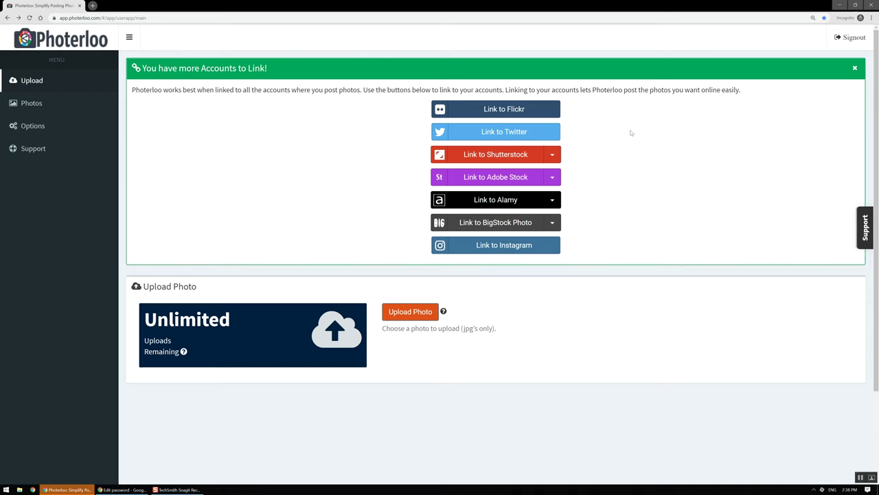
Step: Link Flickr by signing in with email and password and authorizing Photerloo
click(497, 109)
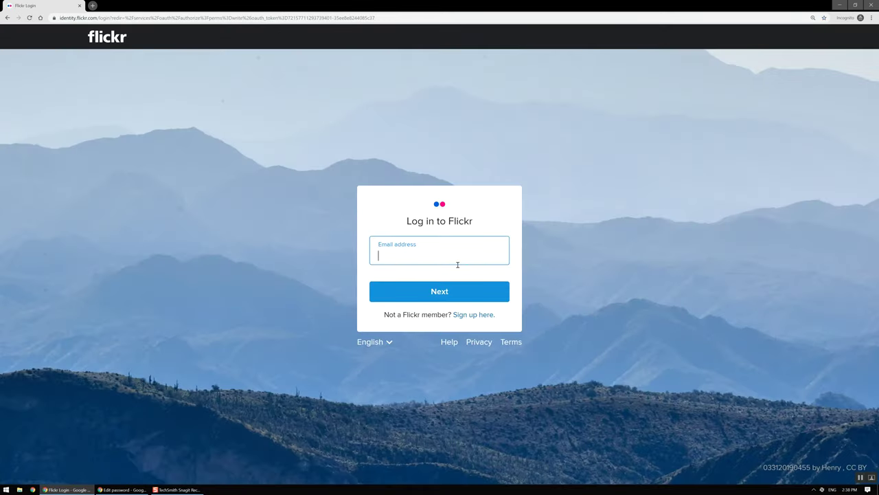
click(444, 291)
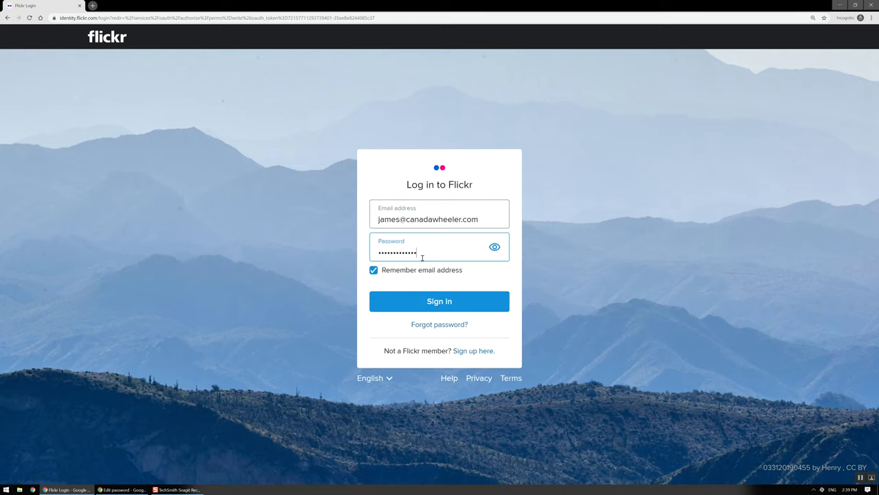
click(434, 300)
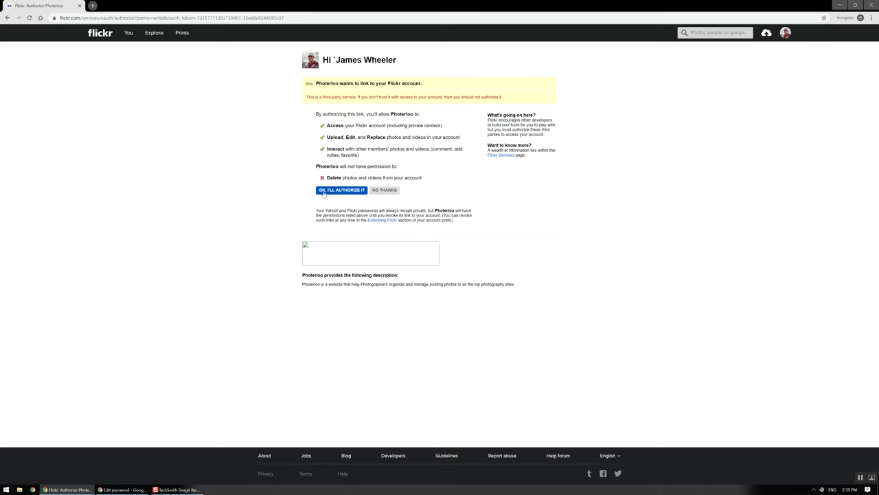
click(354, 193)
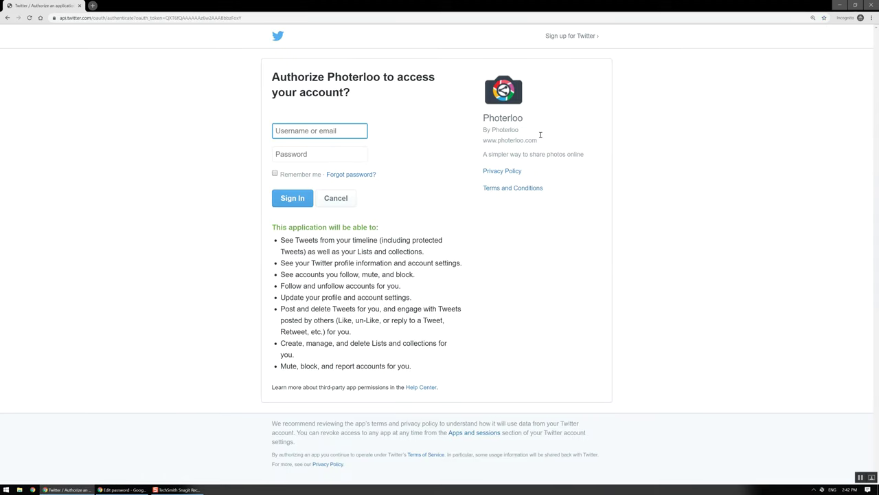
Step: Sign in on the Twitter authorization page to authorize Photerloo
click(293, 198)
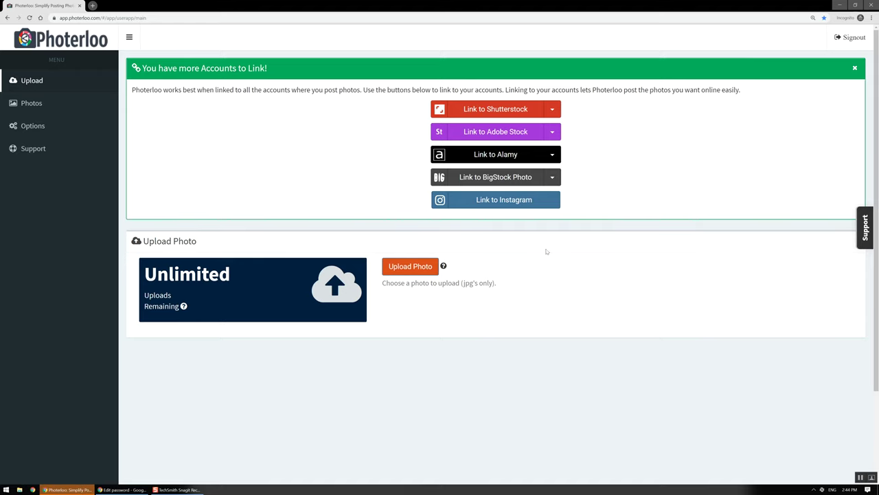
Step: Start the Instagram link in Photerloo and open the Play Store on the phone
click(501, 200)
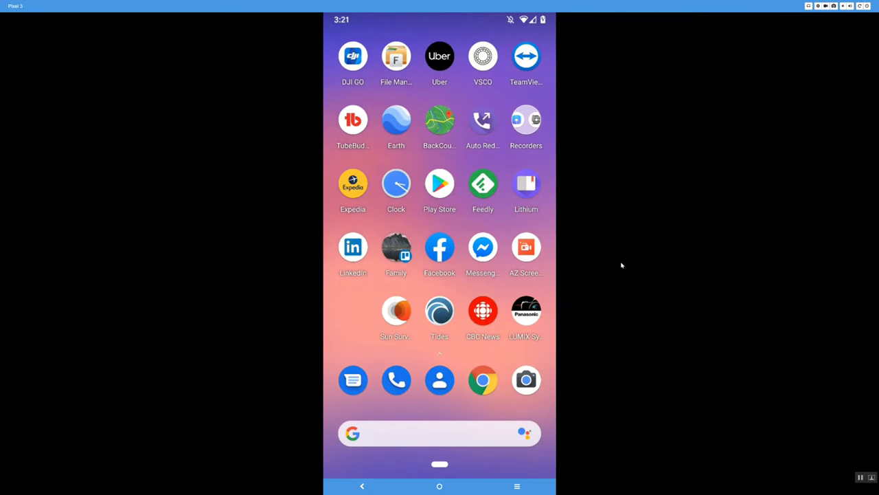
click(440, 187)
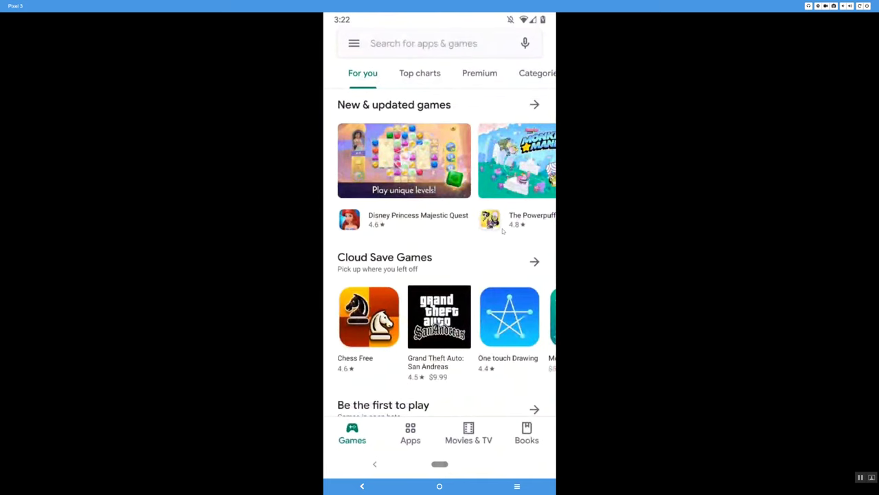
Step: Search the Play Store for 'photerloo' and install the Photerloo app
click(416, 45)
text(po)
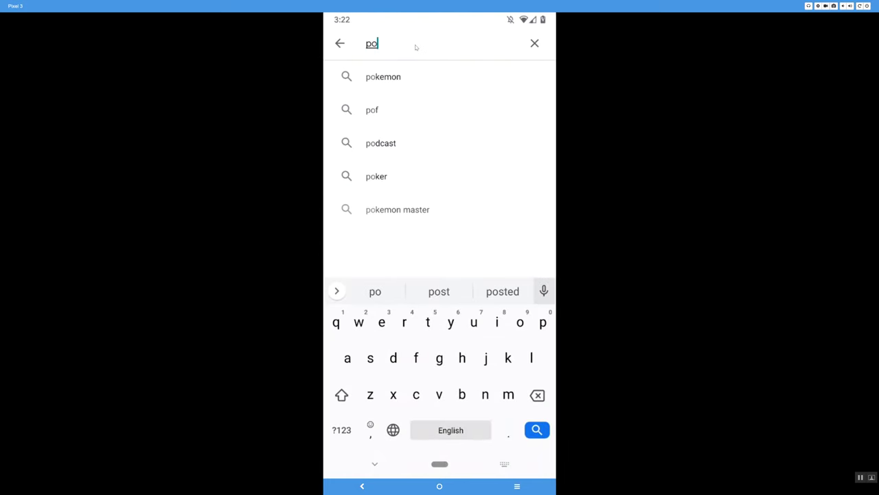
key(BackSpace)
text(hoterloo)
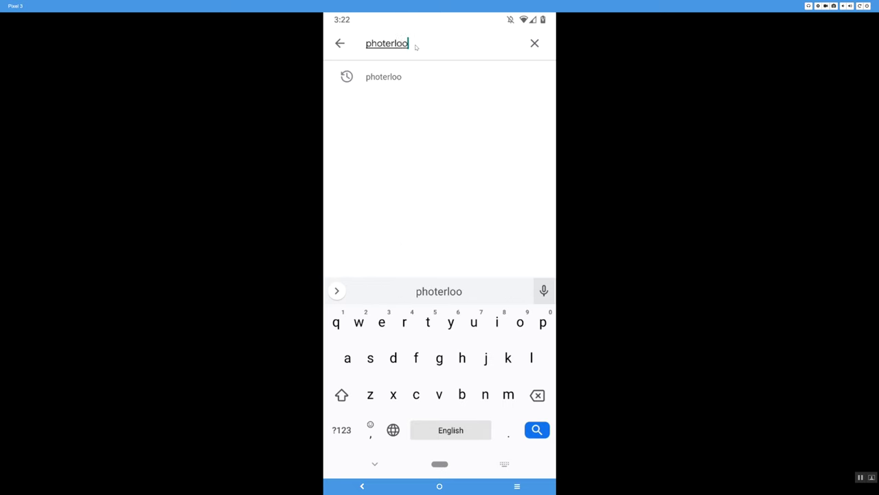
key(Return)
click(399, 77)
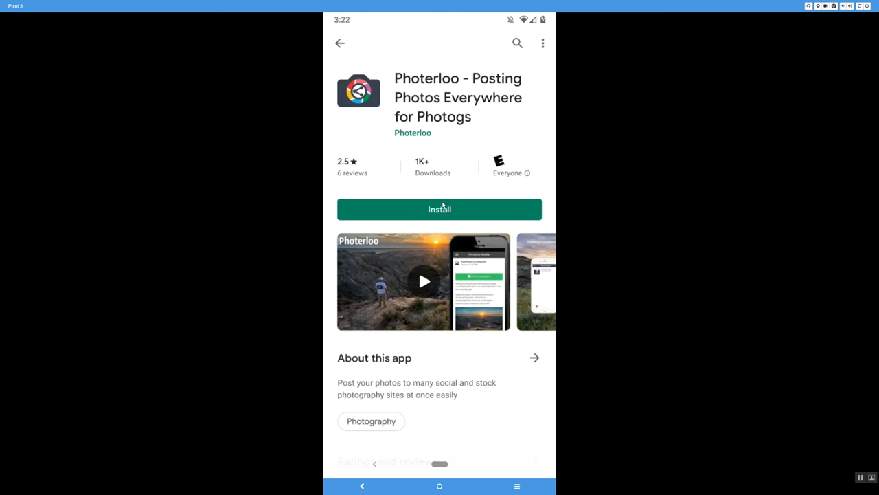
click(441, 208)
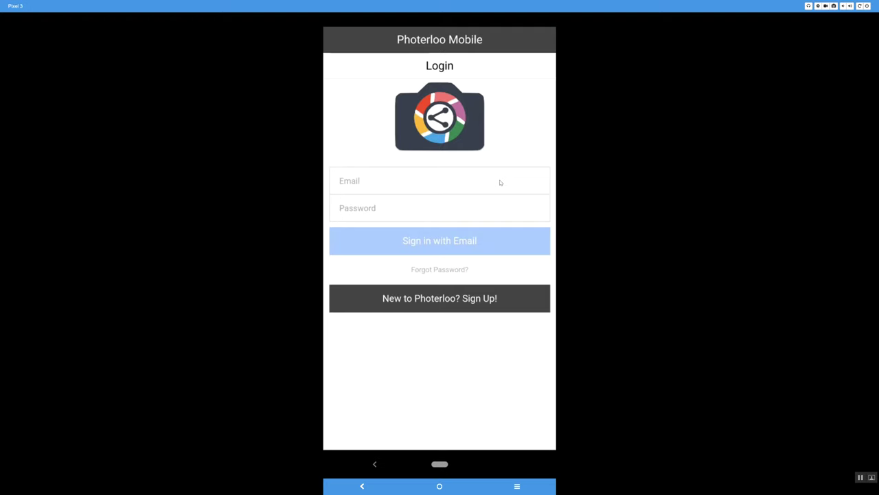
click(379, 186)
click(420, 240)
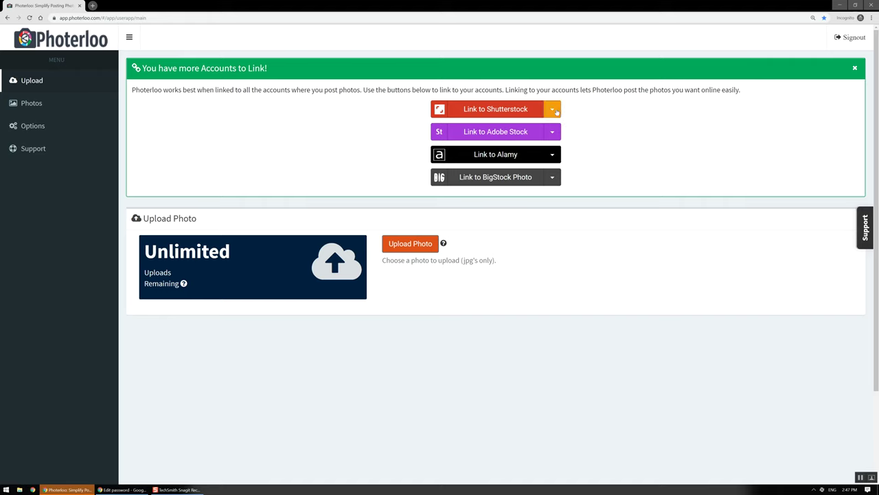
Step: Link the Shutterstock account with its email and password, then dismiss the confirmation notice
click(553, 110)
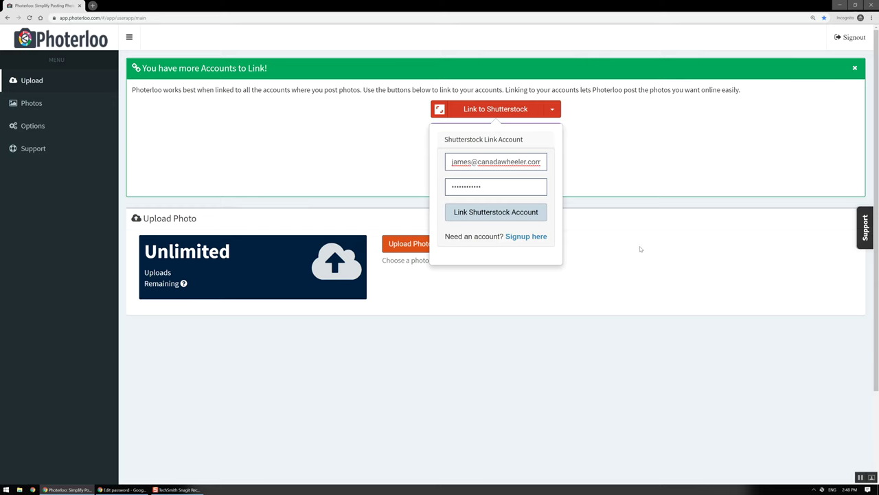
click(502, 215)
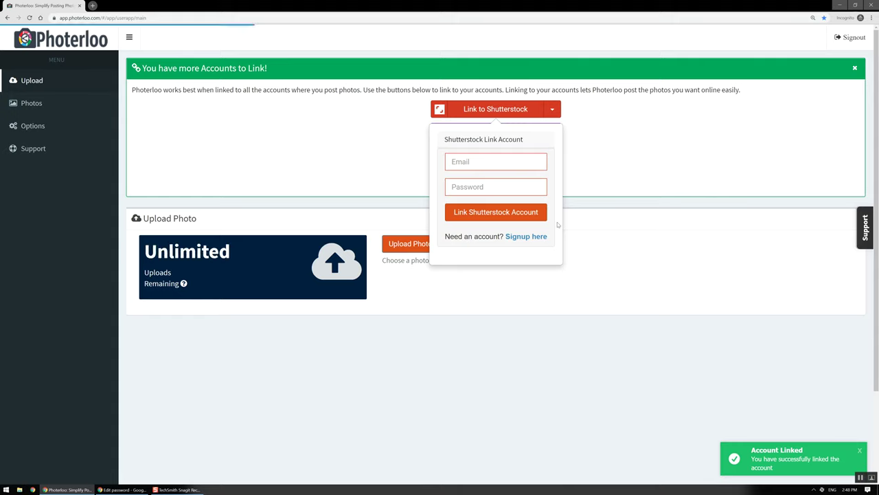
click(780, 463)
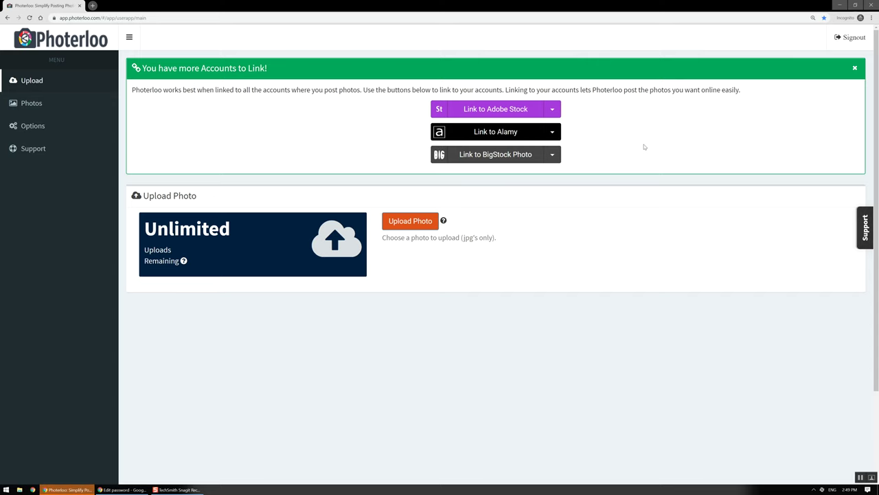
Step: Expand the Adobe Stock linking form to reach the Adobe Stock Contributor site
click(554, 110)
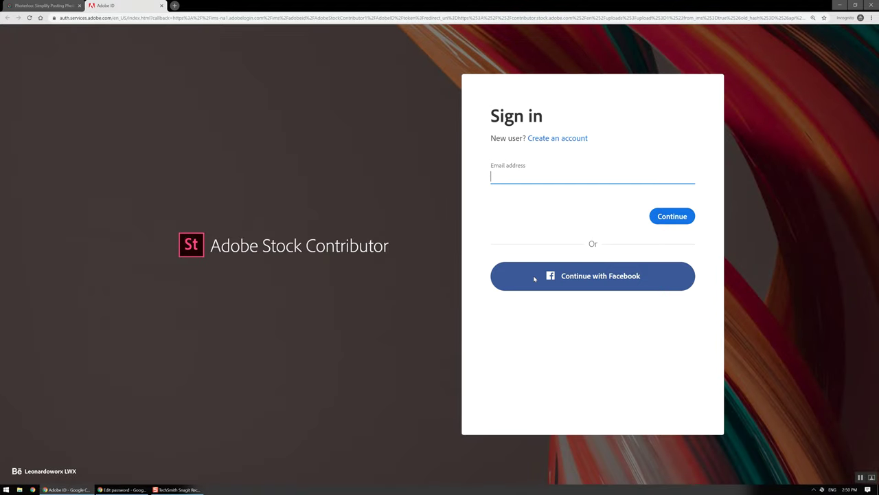
Step: Sign in to Adobe Stock Contributor, reveal the FTP import credentials and select the FTP ID
click(654, 245)
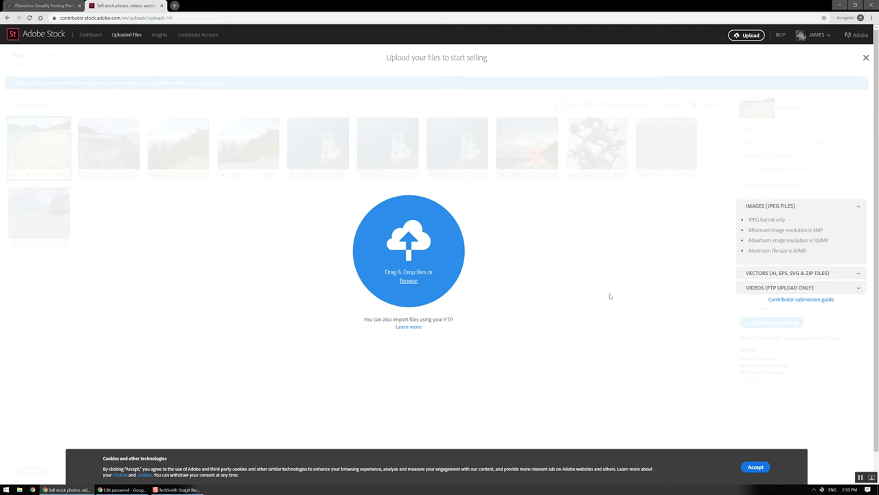
click(408, 327)
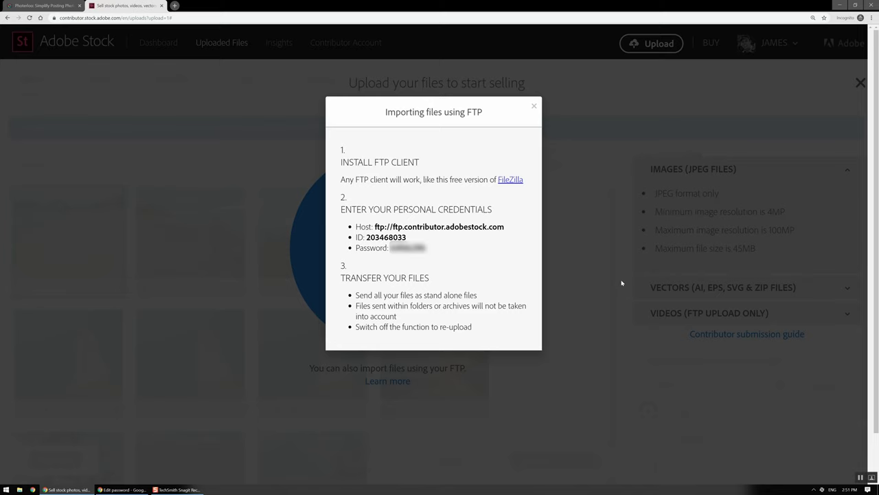
drag(408, 237, 366, 237)
key(ctrl+c)
Step: Fill Photerloo's Adobe Stock form with the copied FTP ID and password, link it, and dismiss the notice
click(65, 5)
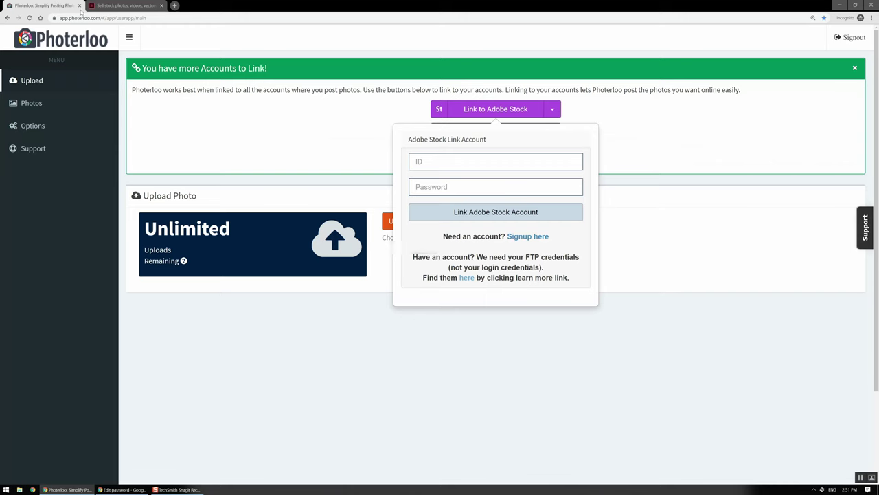
click(437, 164)
key(ctrl+v)
click(125, 5)
drag(427, 247, 390, 248)
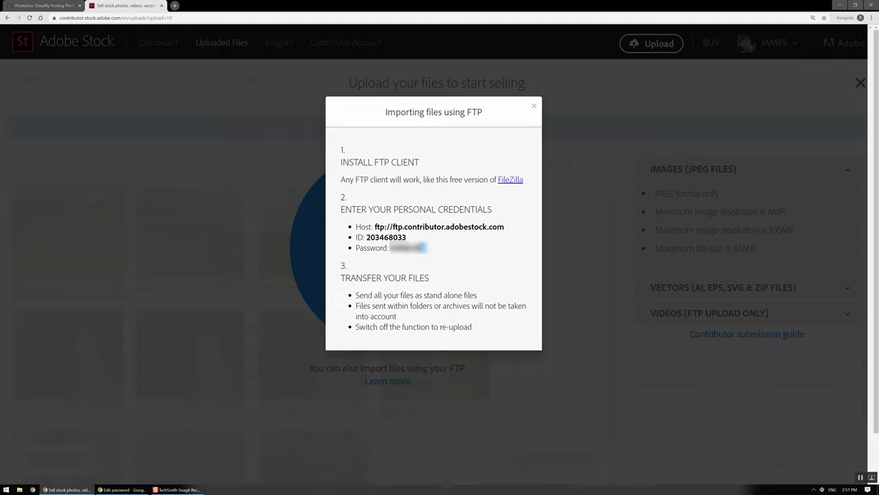
key(ctrl+c)
key(ctrl+shift+Tab)
click(427, 187)
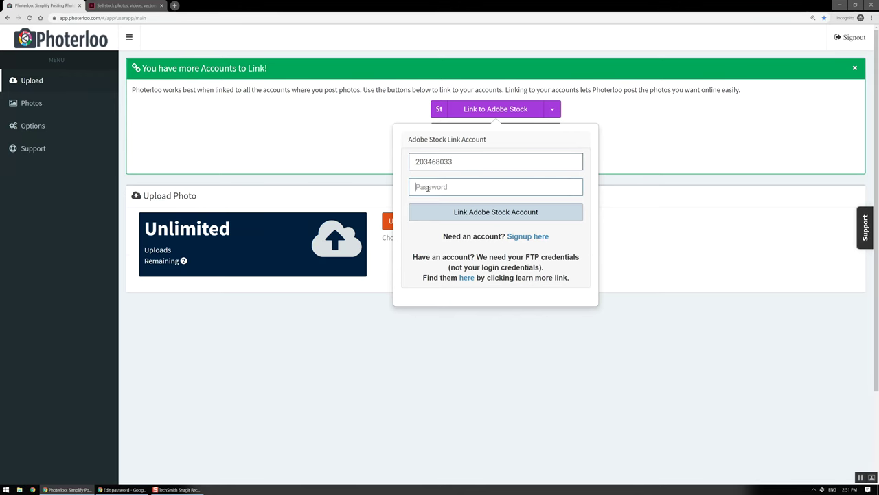
key(ctrl+v)
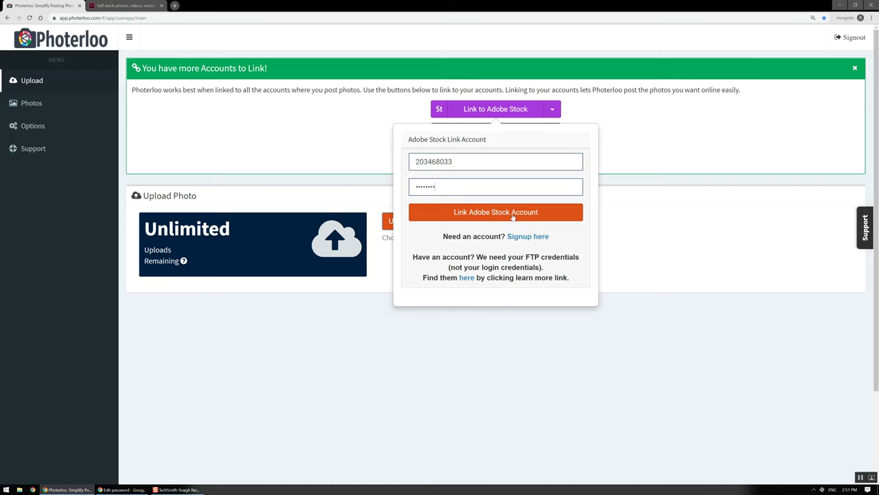
click(512, 217)
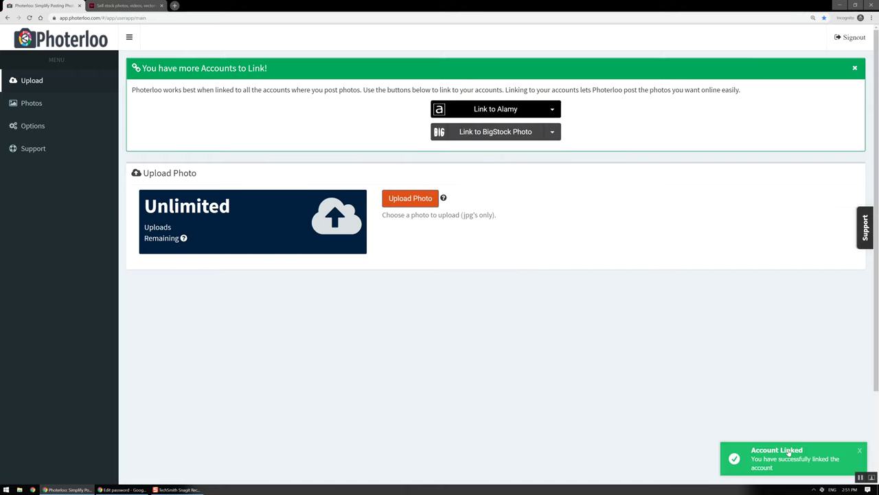
click(789, 450)
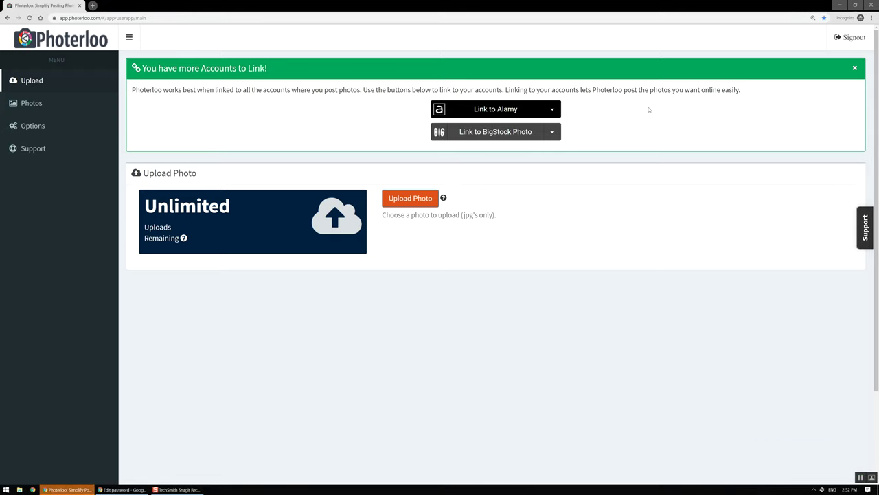
Step: Link the Alamy account with its credentials and expand the BigStock Photo linking form
click(554, 110)
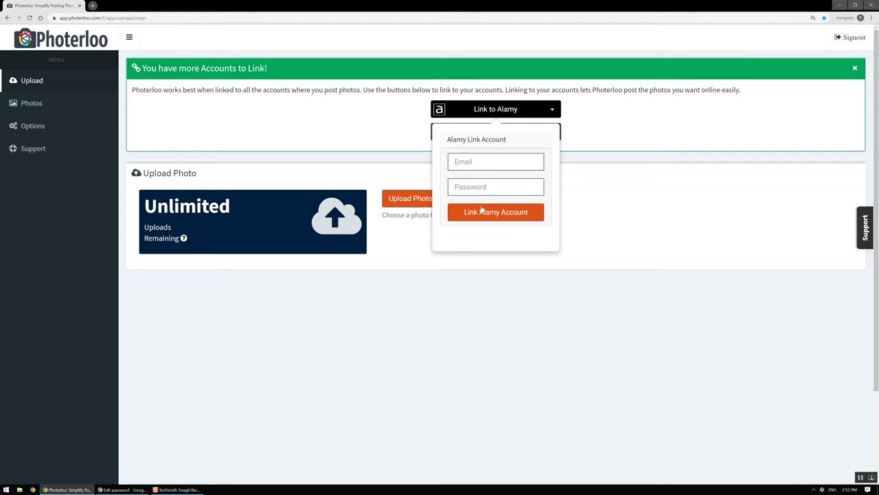
click(481, 211)
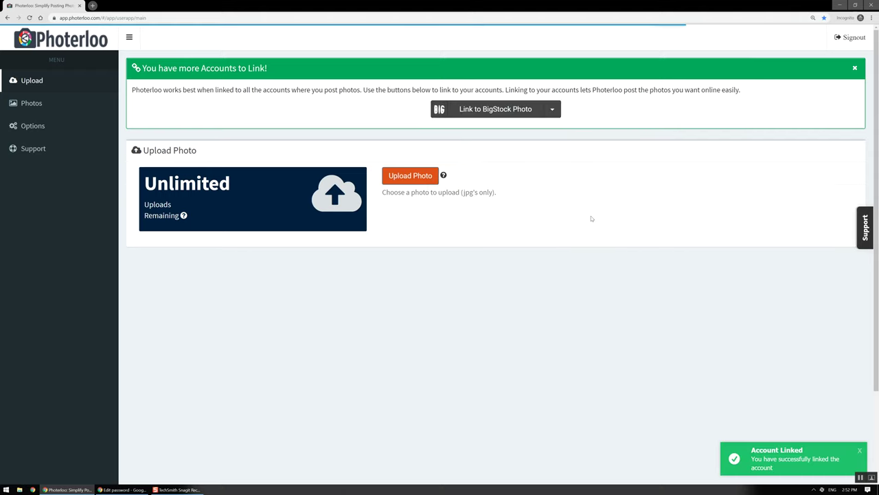
click(553, 110)
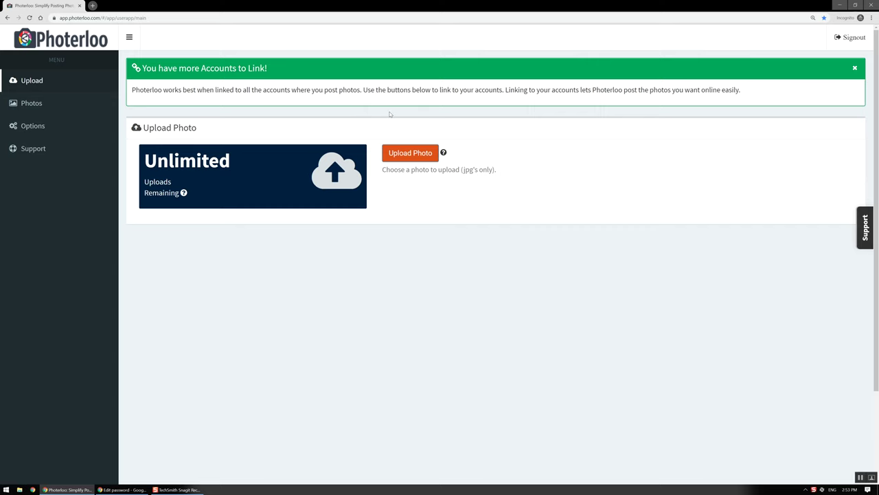
Step: Dismiss the accounts-to-link alert and open the Options page to review the Linked Accounts
click(855, 67)
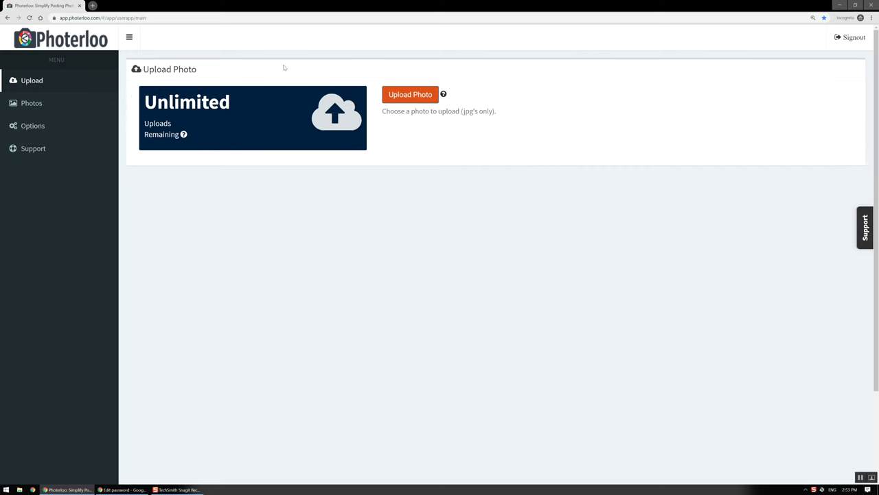
click(38, 128)
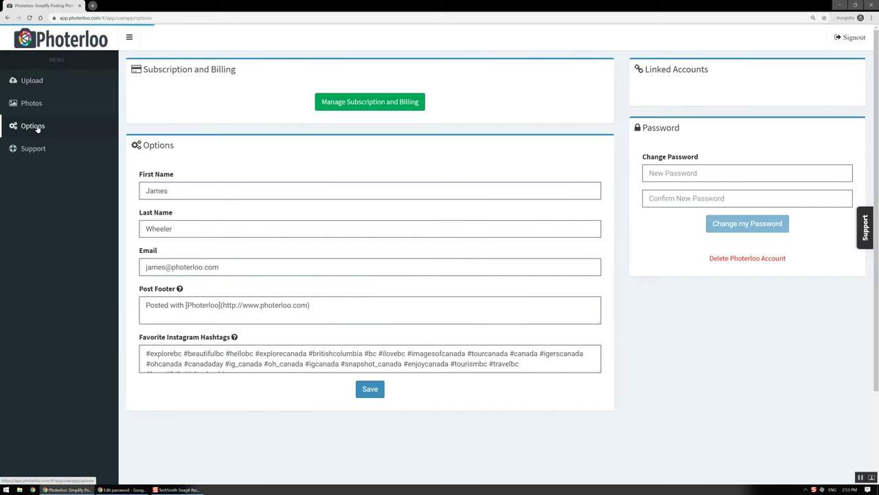